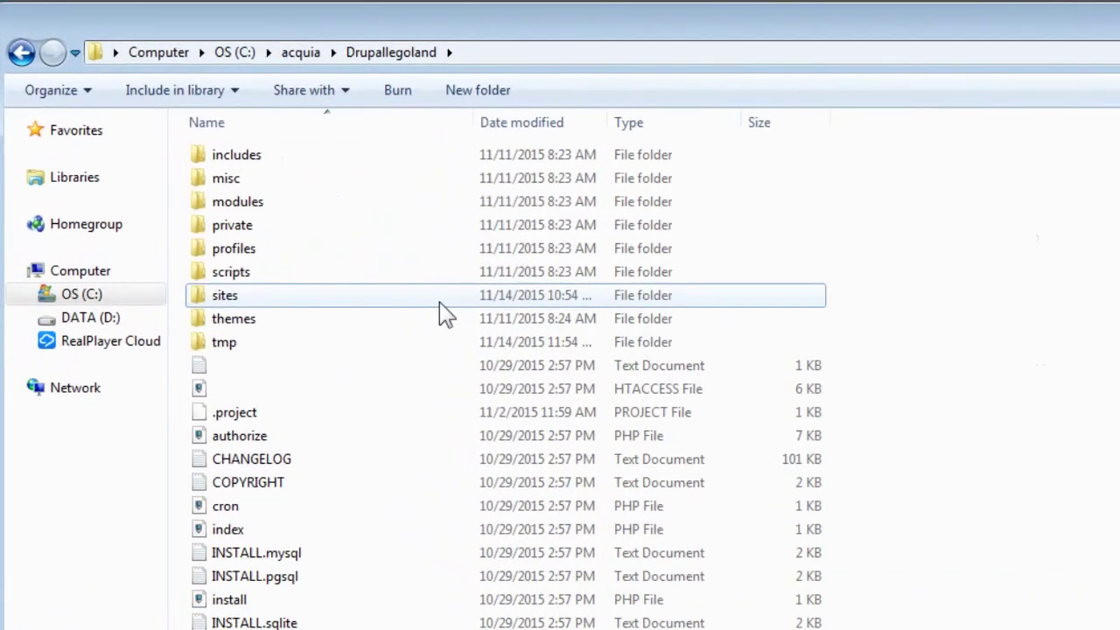
- Browse through sites, all, themes and bootstrap into starterkits, showing the cdn and less kits
double_click(440, 304)
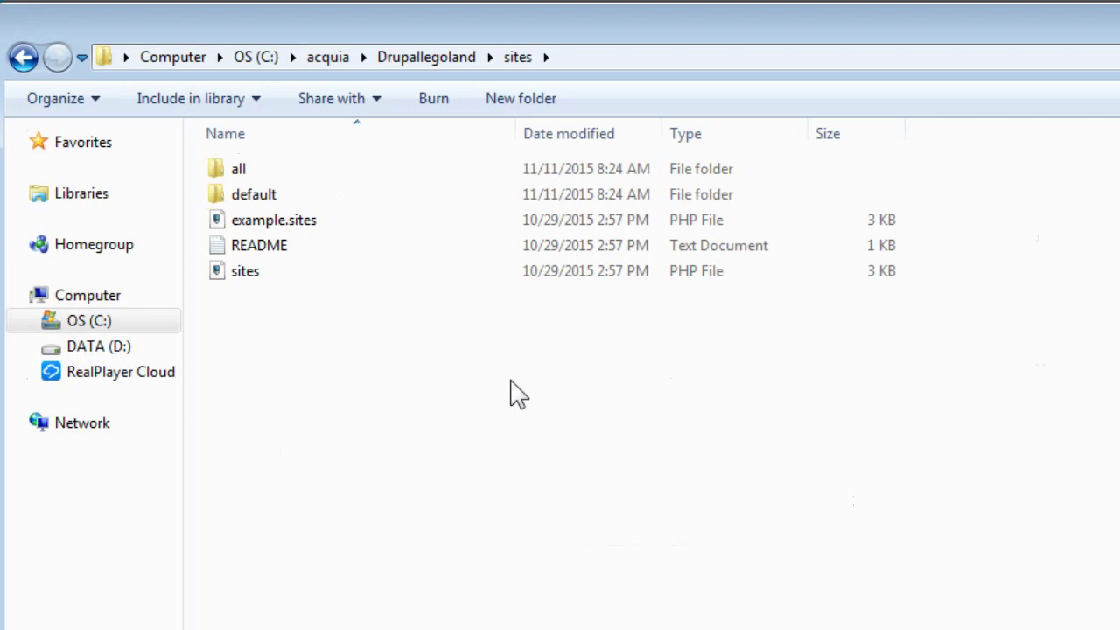
double_click(359, 154)
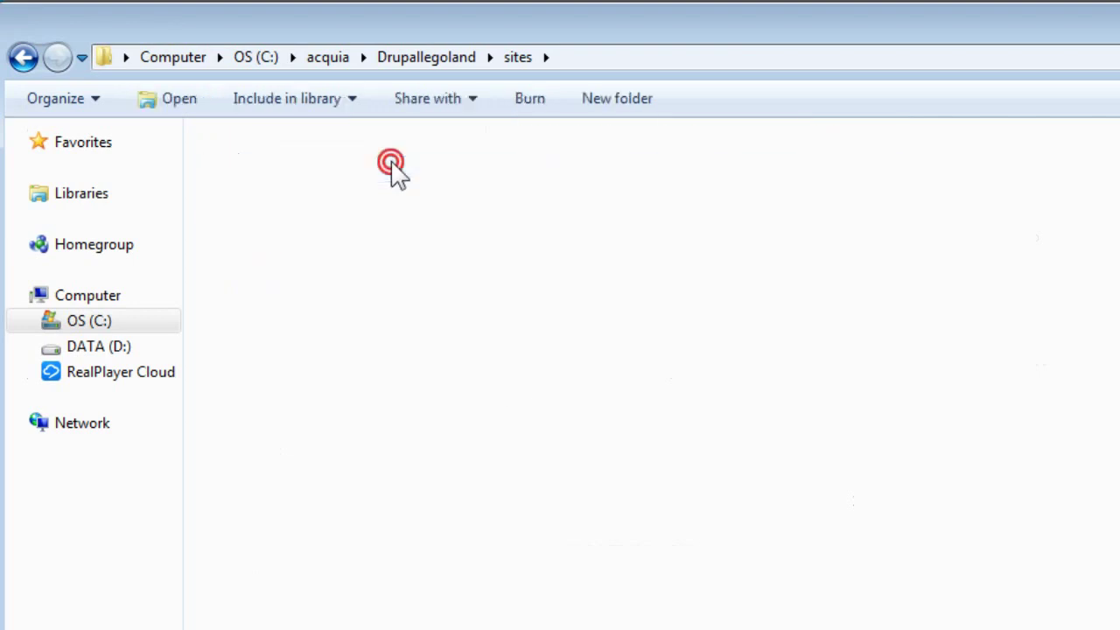
double_click(375, 223)
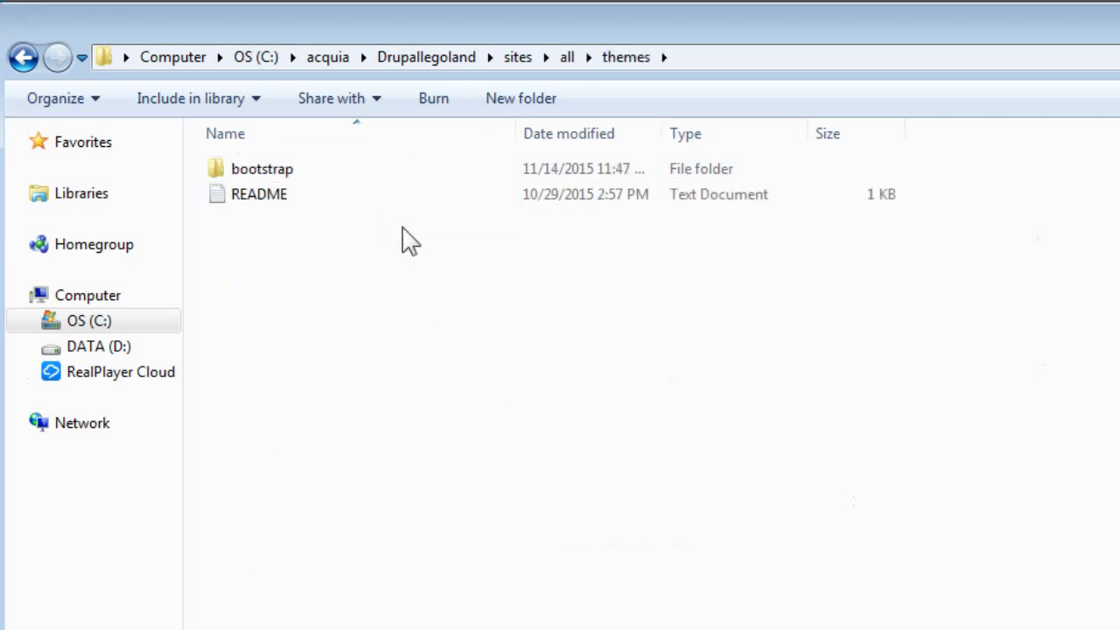
double_click(393, 175)
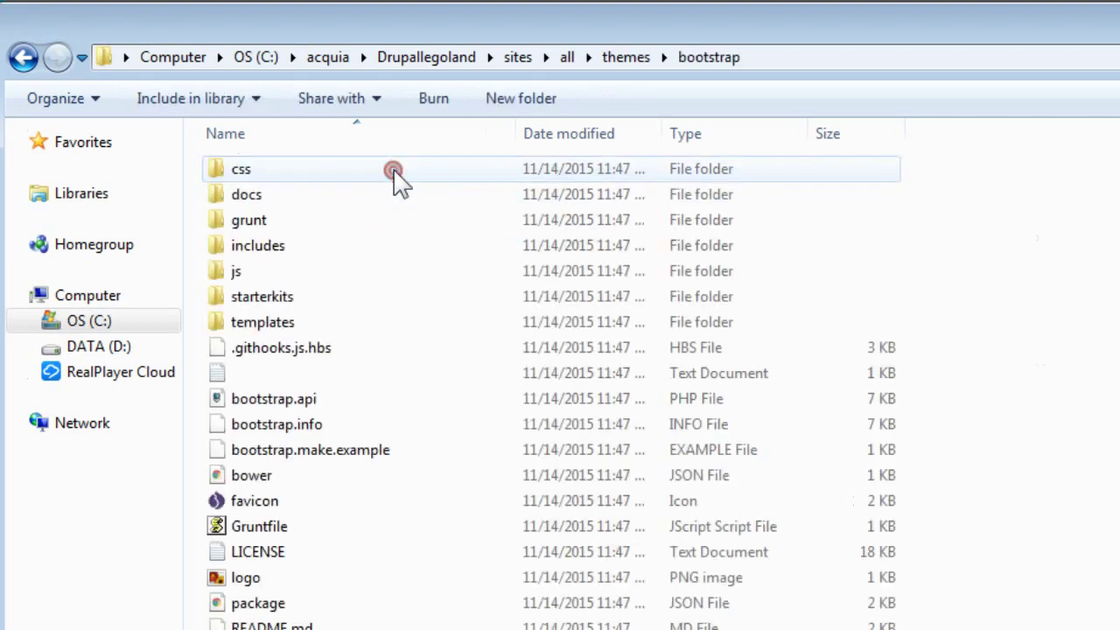
left_click(372, 306)
double_click(376, 306)
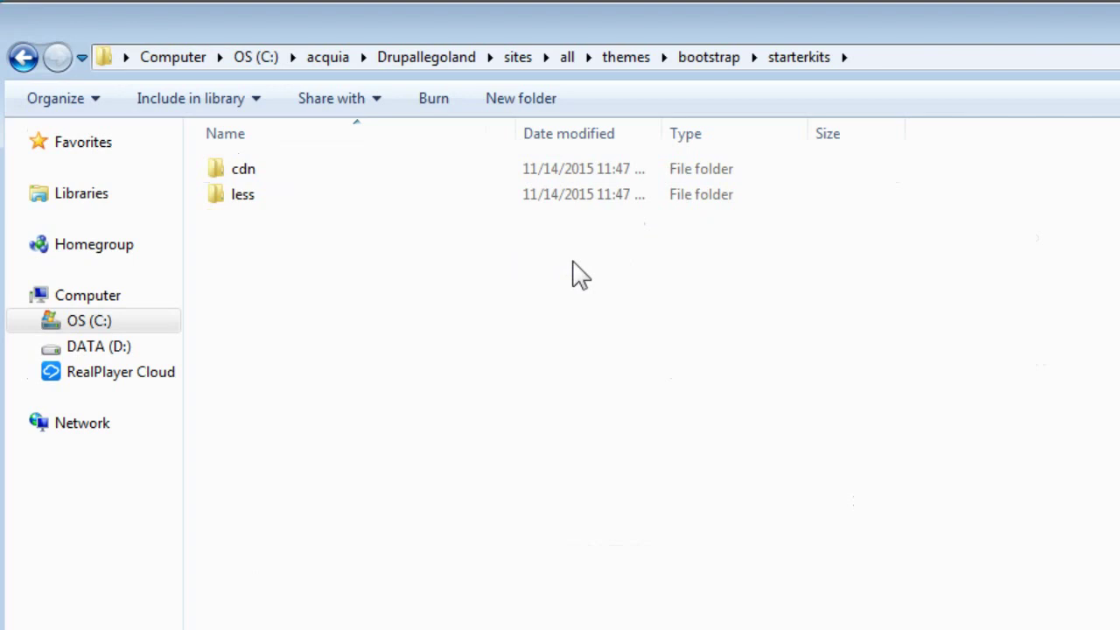
left_click(388, 172)
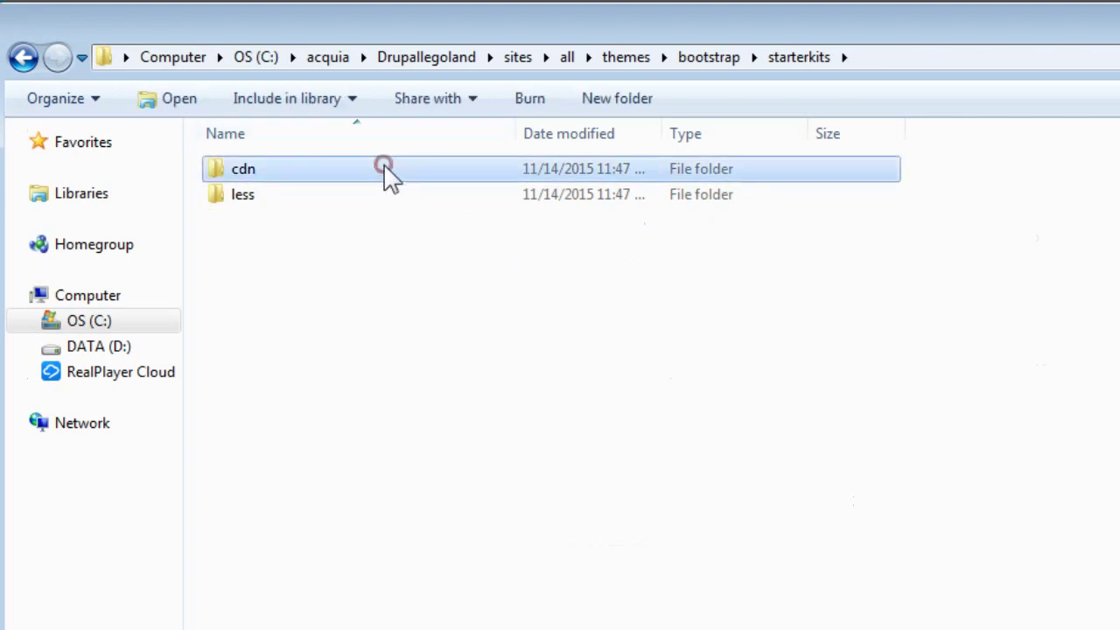
left_click(381, 199)
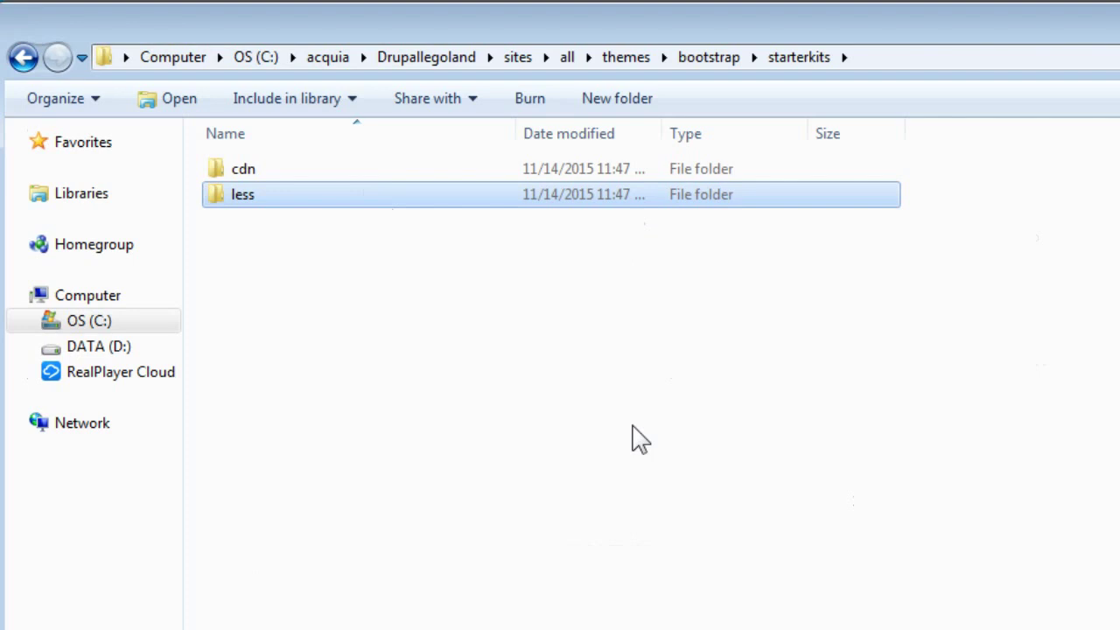
- Paste a copy of the cdn starter kit folder into the themes folder
left_click(383, 169)
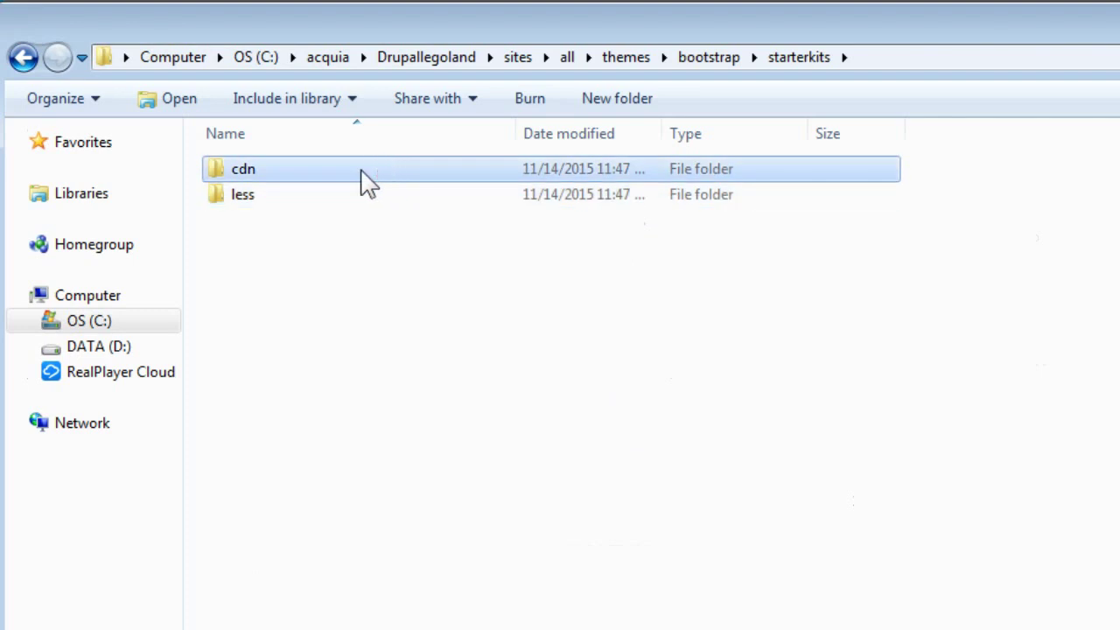
left_click(612, 60)
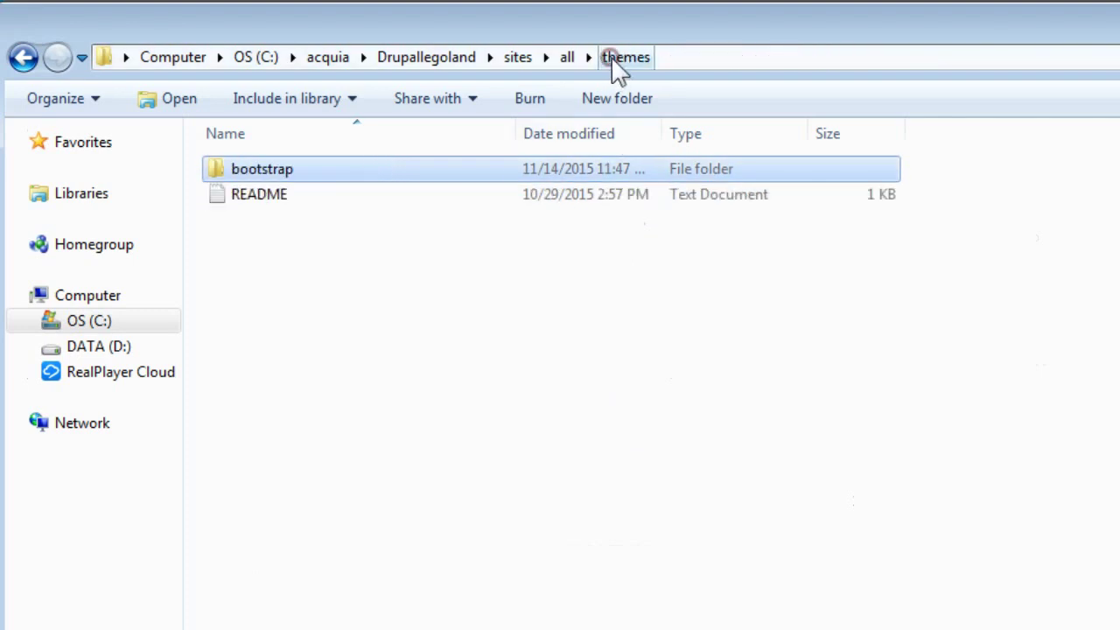
left_click(649, 362)
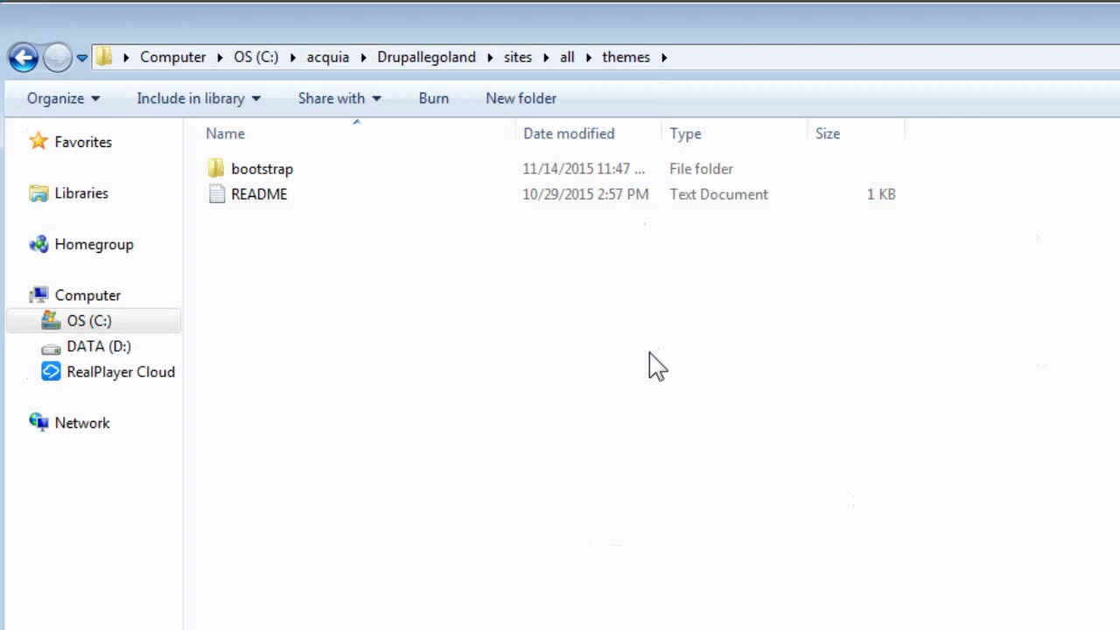
key("ctrl+v")
left_click(543, 360)
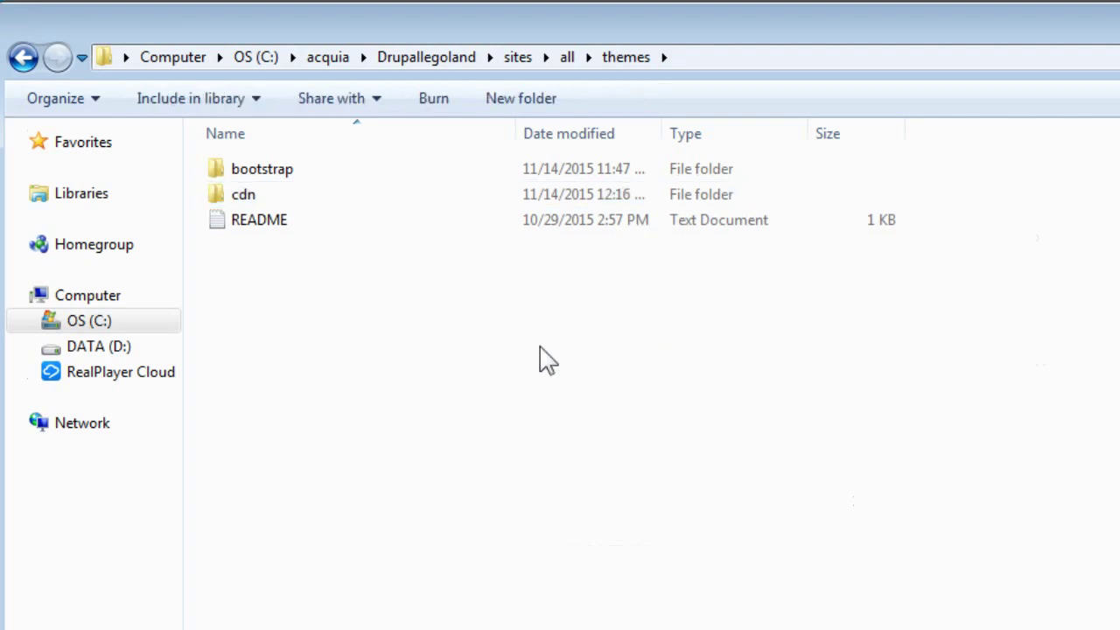
- Rename the copied cdn folder to bootstrap_subtheme
left_click(349, 198)
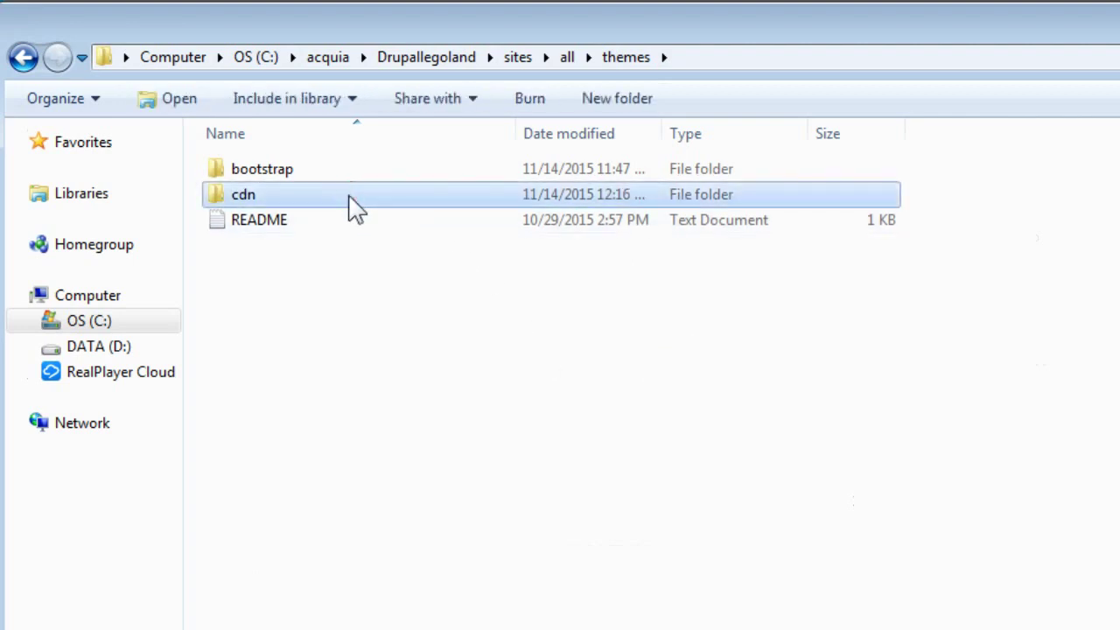
key("F2")
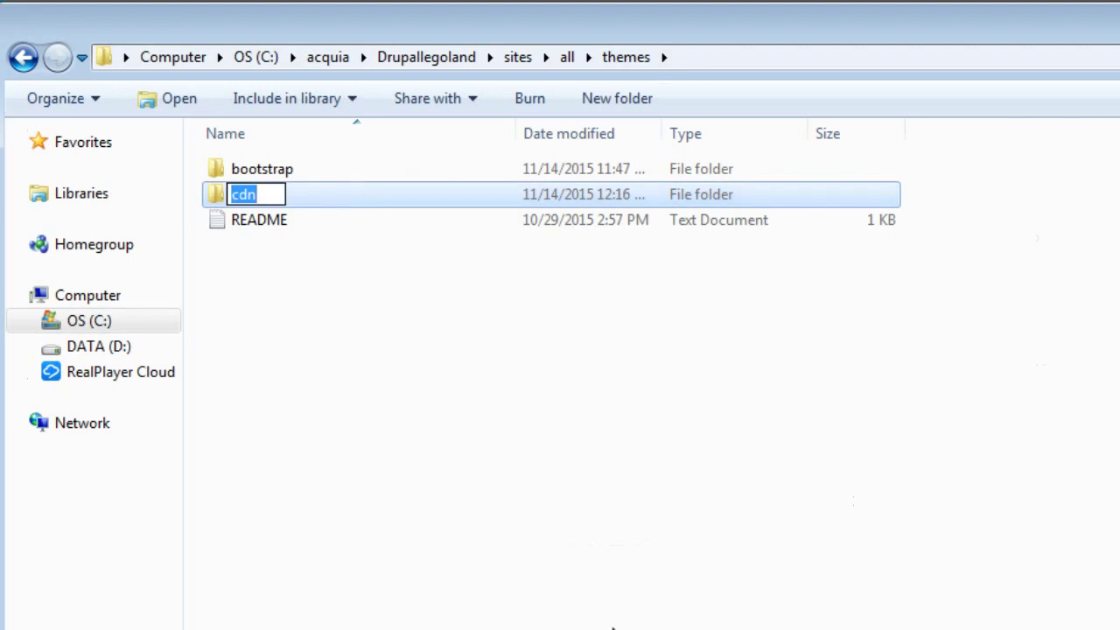
type("bootstrap")
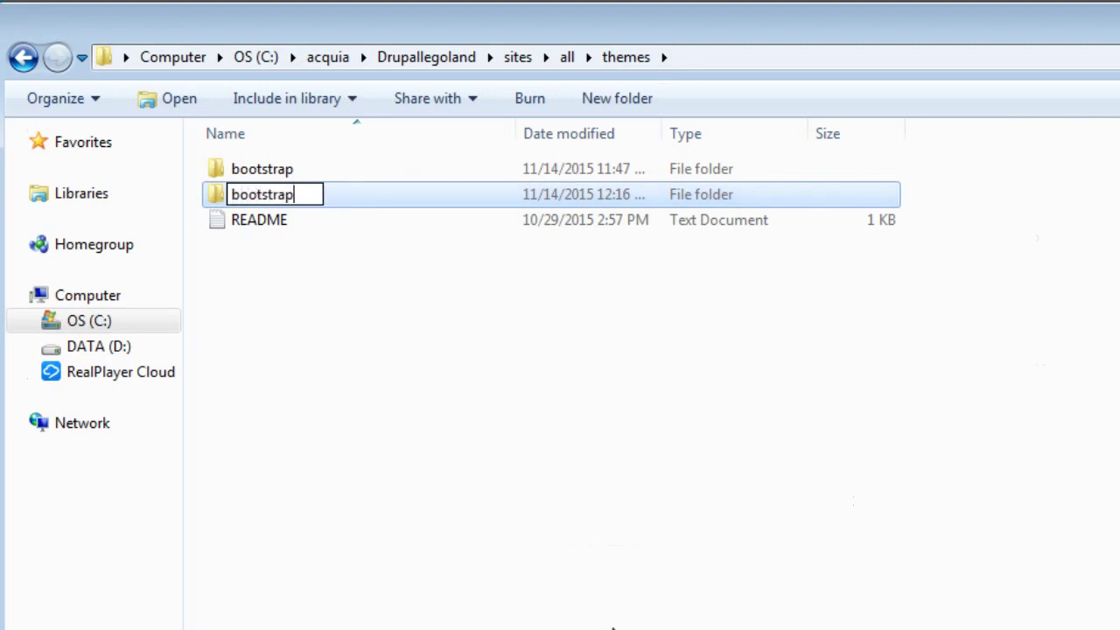
type("_subtheme")
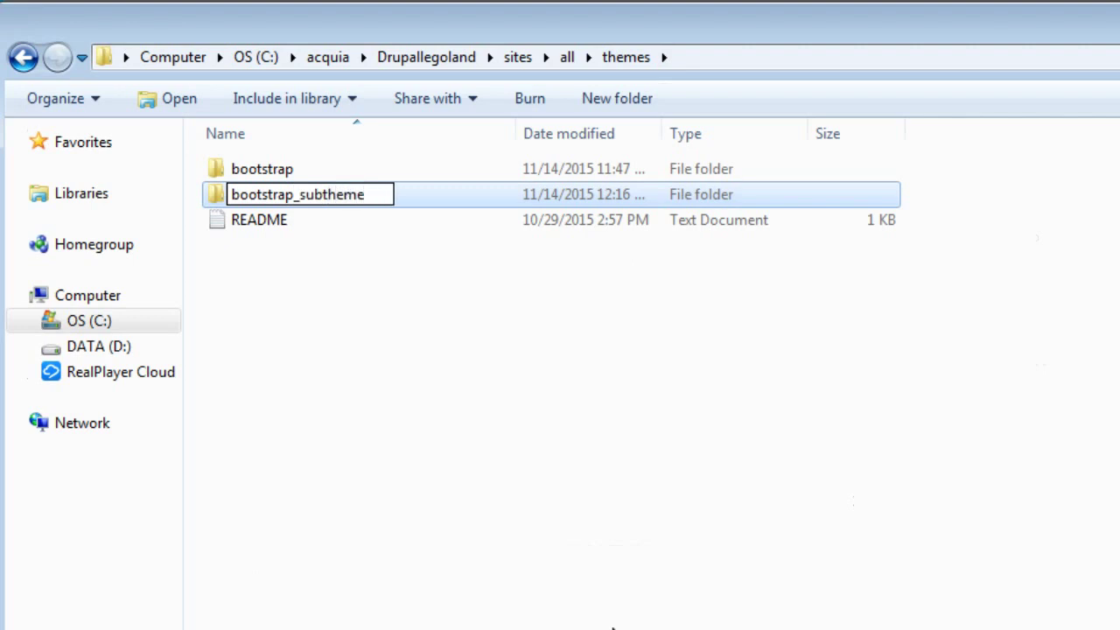
key("Return")
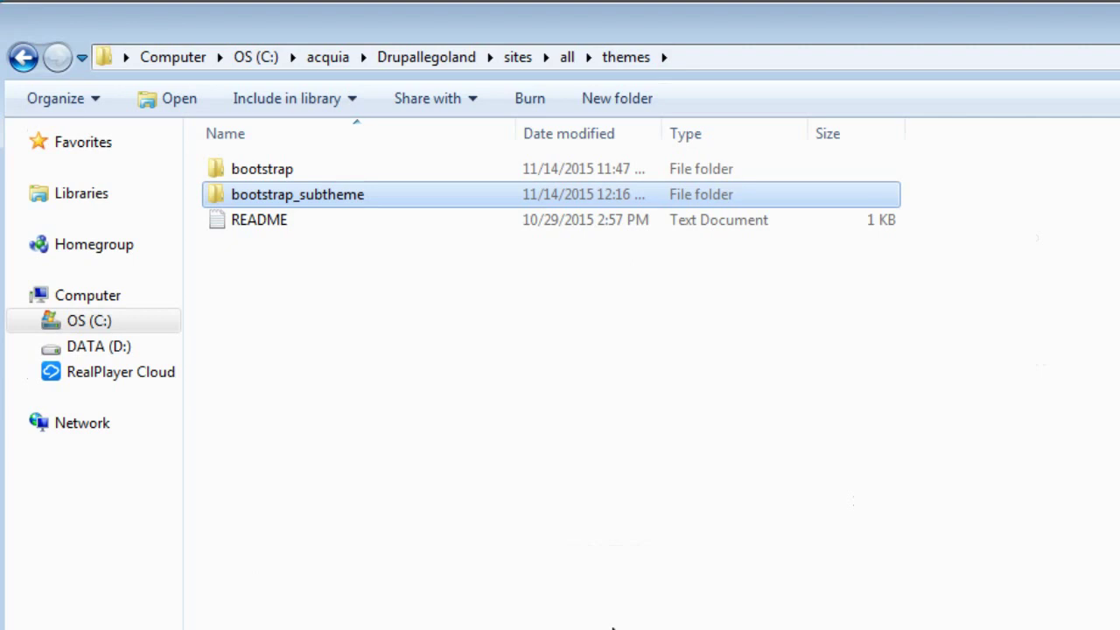
- Open the bootstrap_subtheme folder and its cdn.starterkit file
left_click(935, 625)
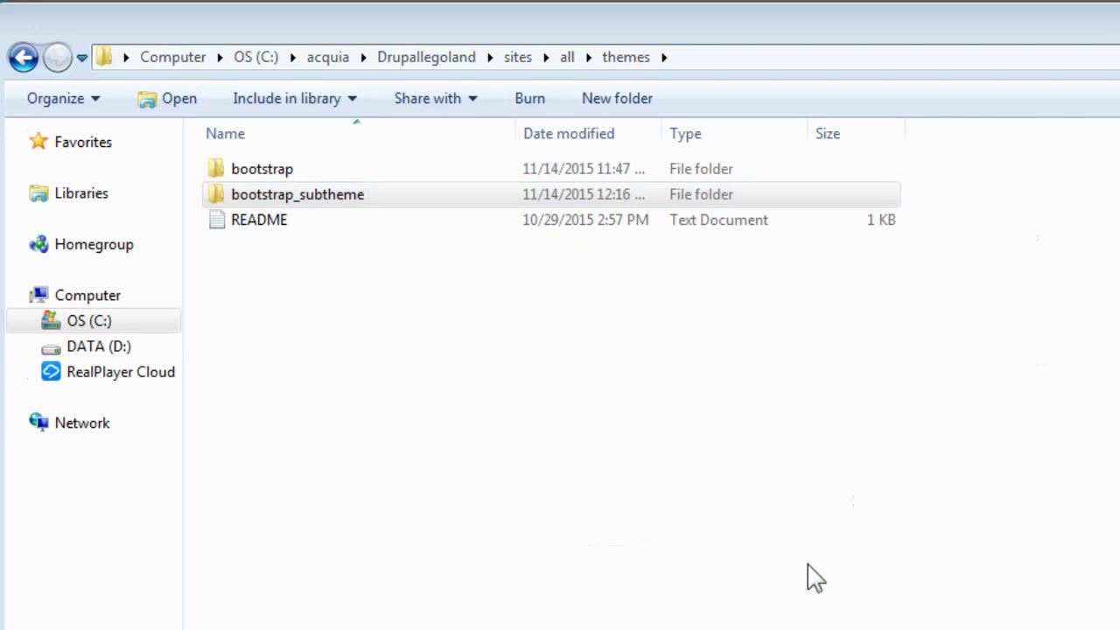
double_click(368, 198)
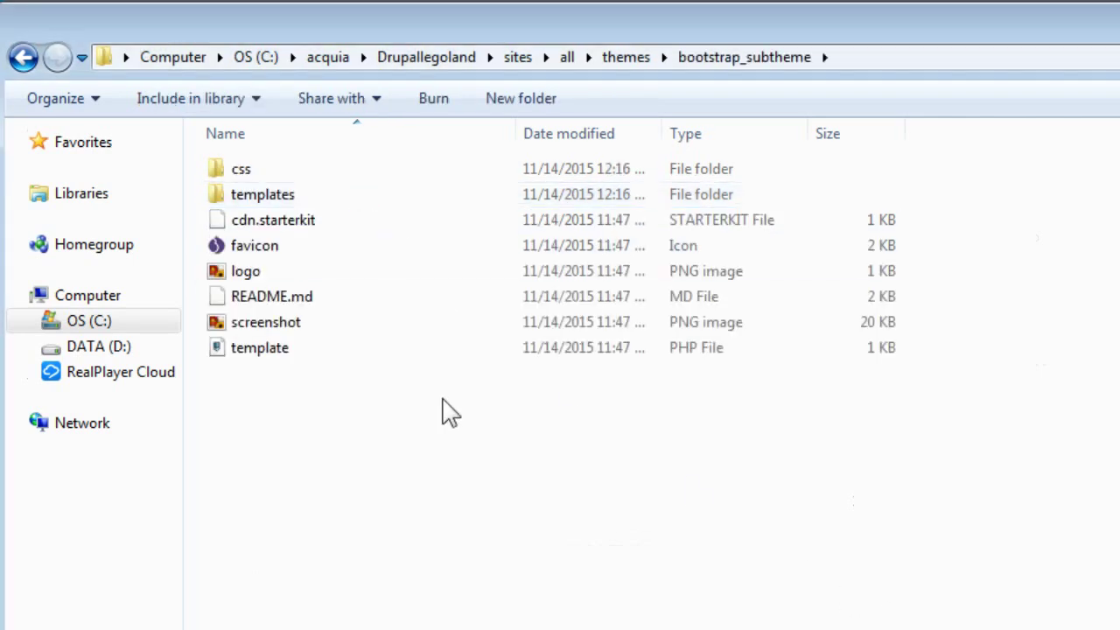
double_click(382, 224)
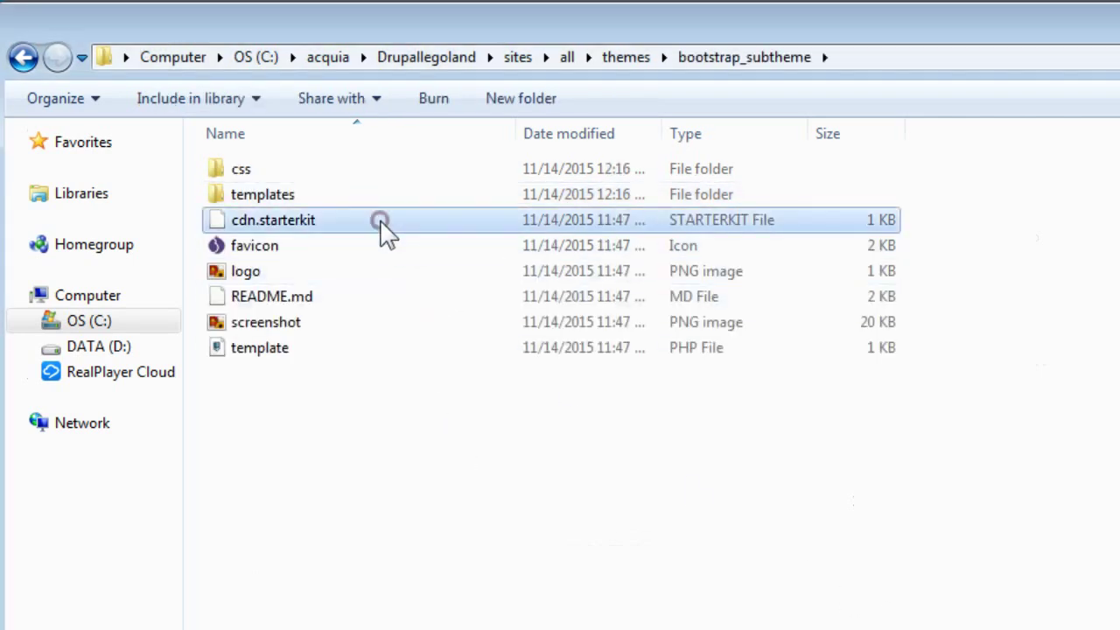
- Rename cdn.starterkit to bootstrap_subtheme.info
right_click(316, 227)
left_click(418, 621)
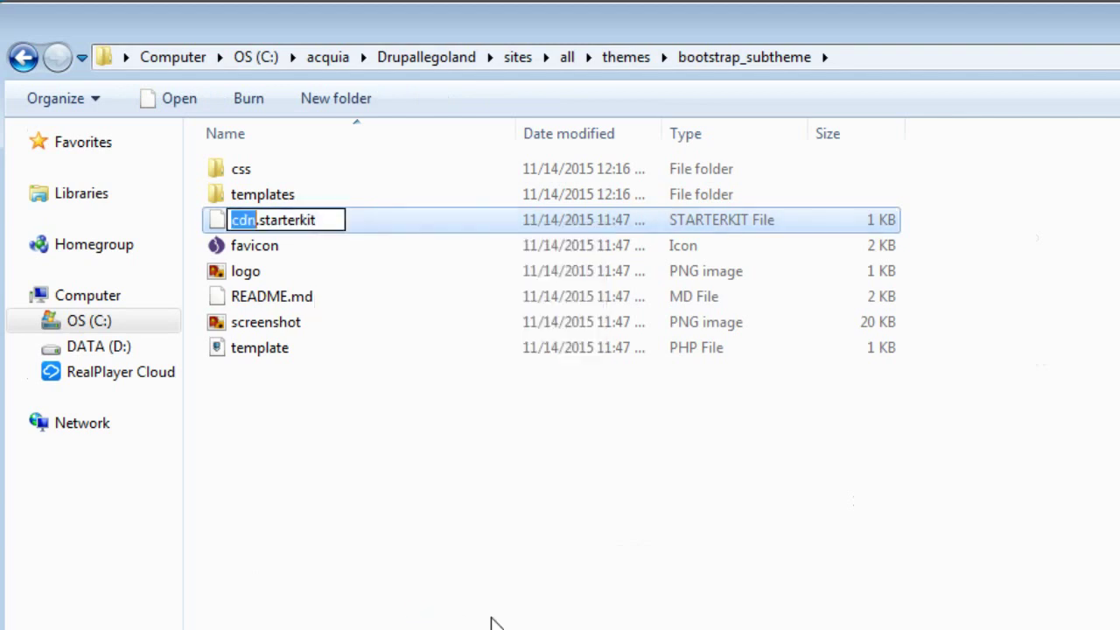
type("bootstrap_")
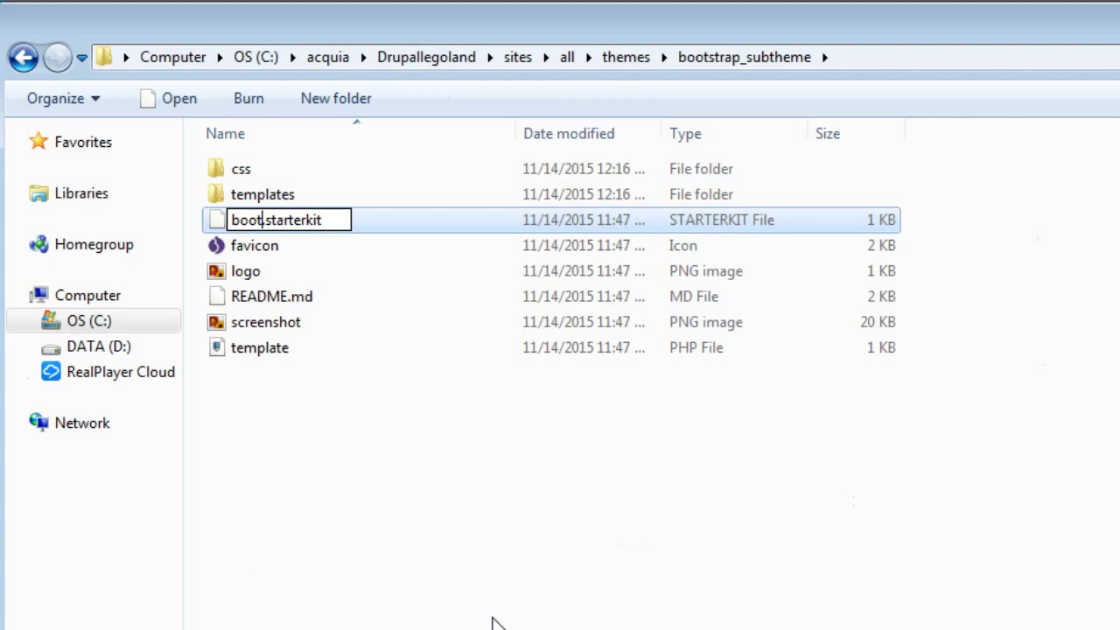
type("subtheme")
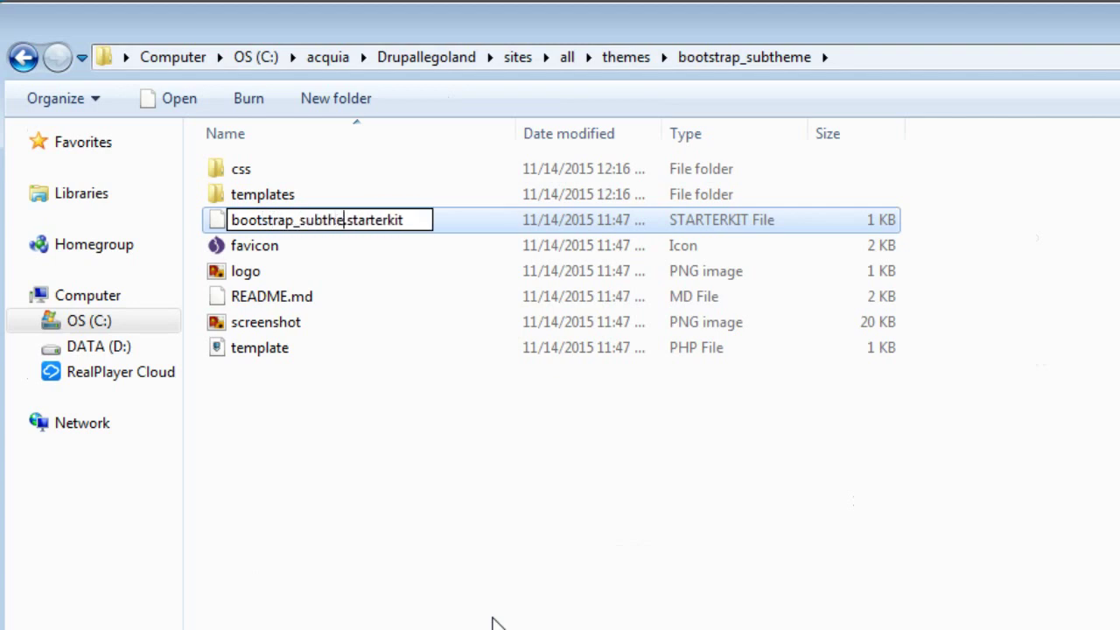
key("shift+End")
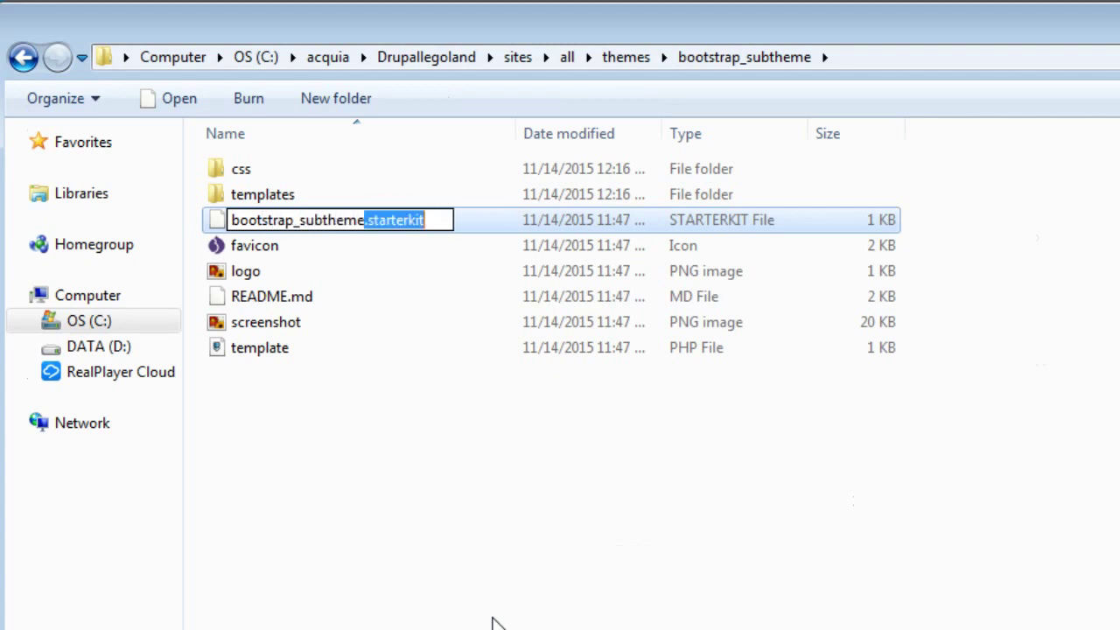
type(".info")
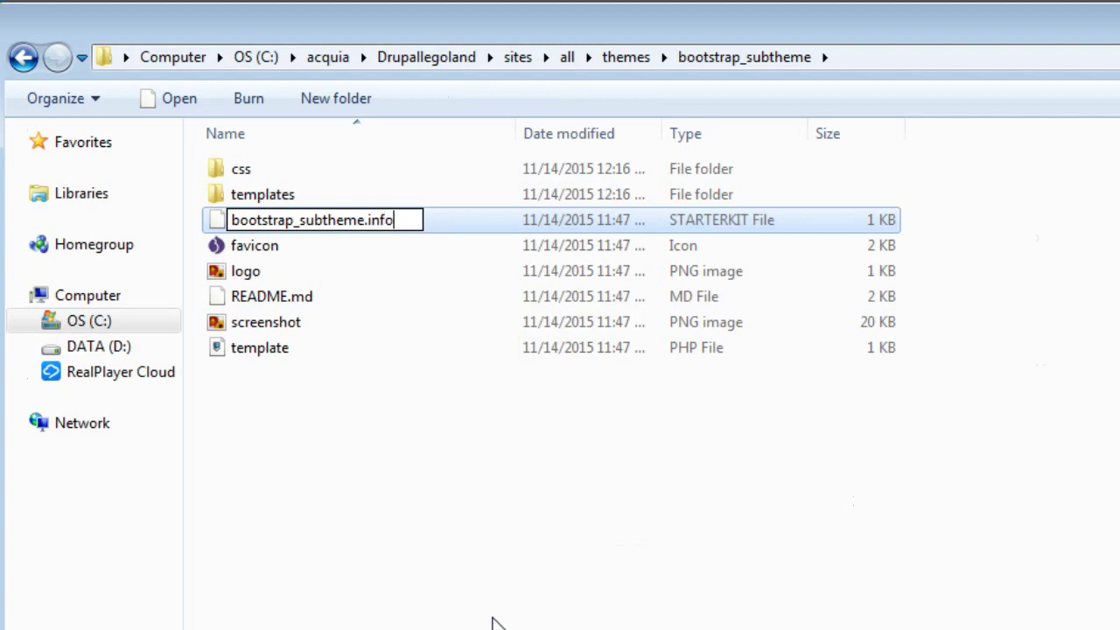
key("Return")
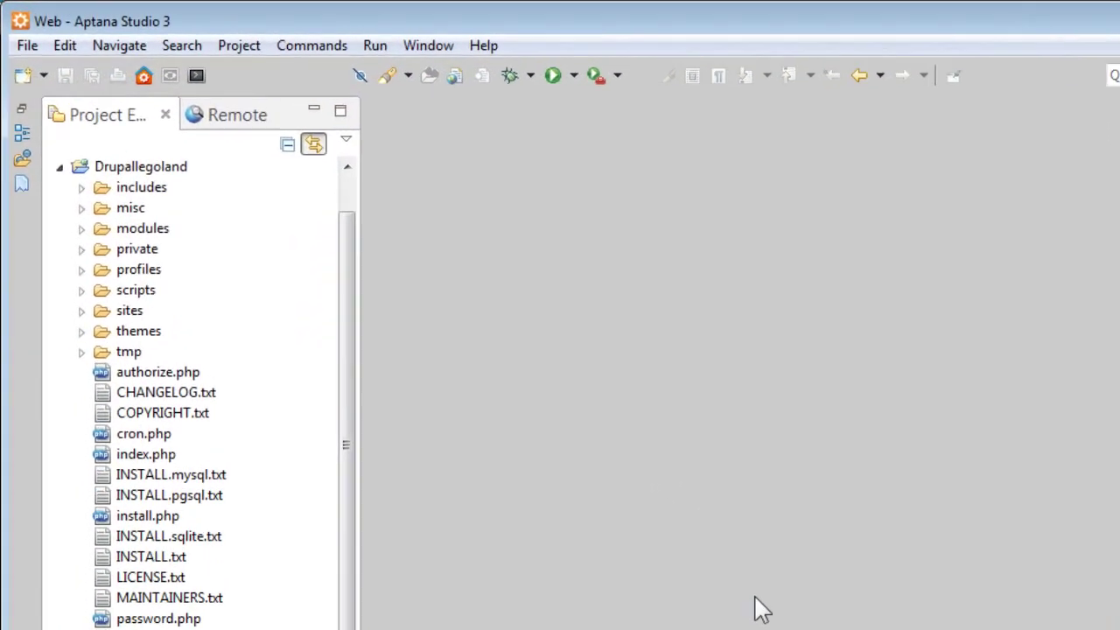
- Expand sites > all > themes > bootstrap_subtheme and open bootstrap_subtheme.info in the editor
left_click(82, 310)
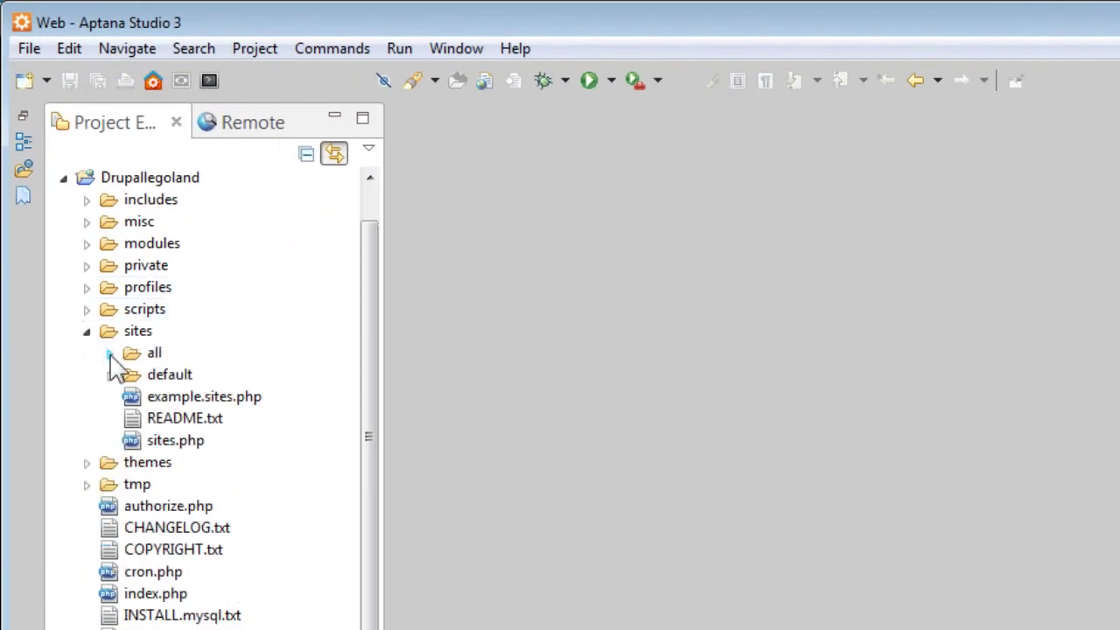
left_click(109, 353)
left_click(133, 419)
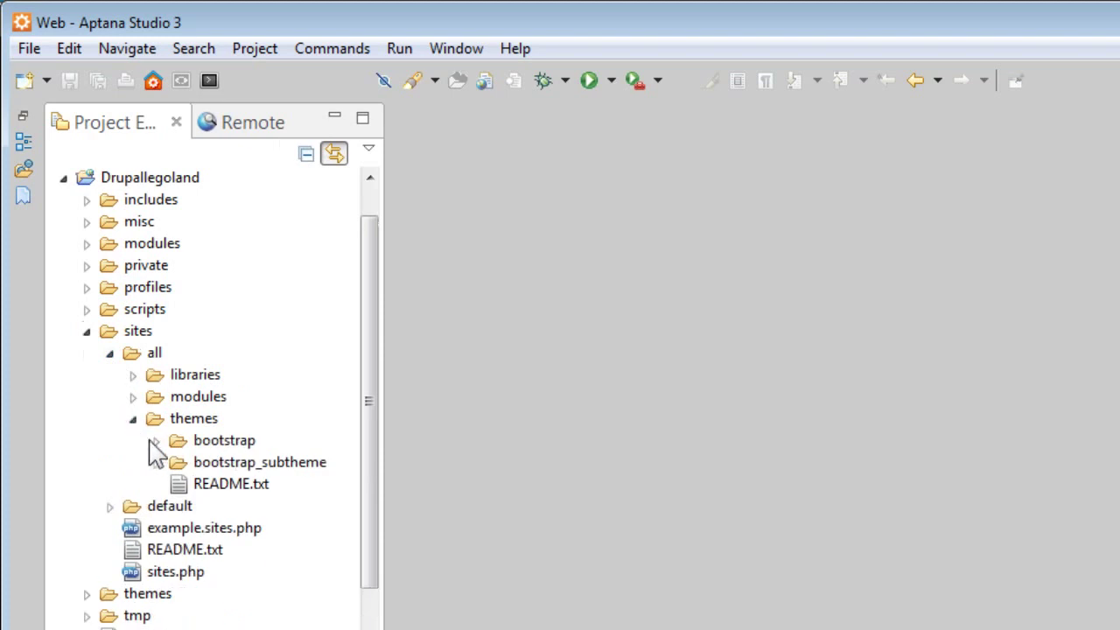
left_click(156, 462)
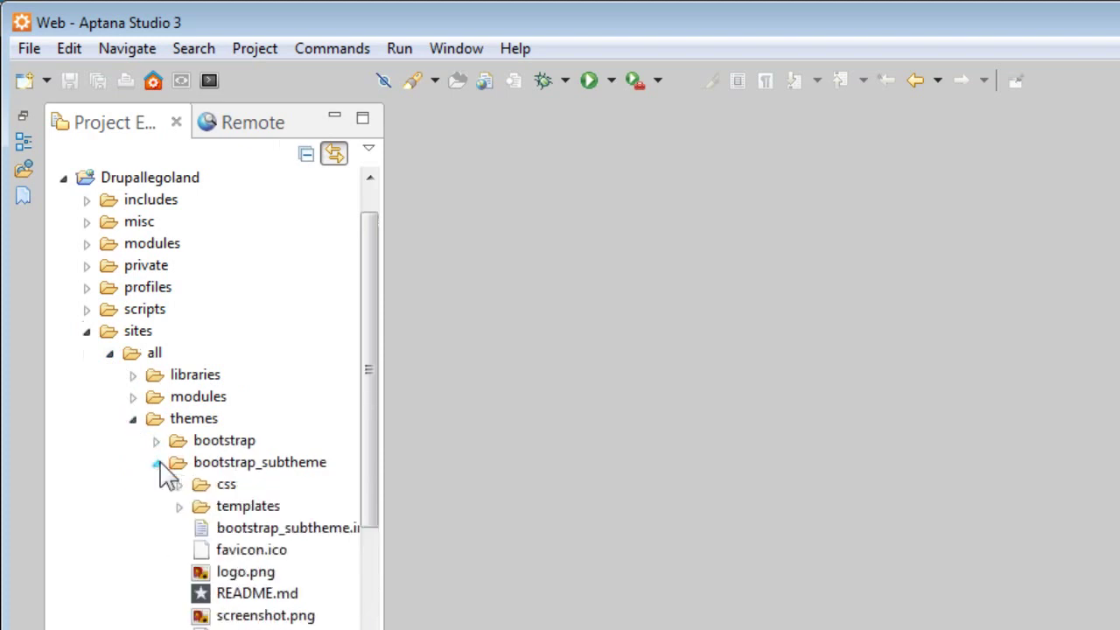
double_click(253, 532)
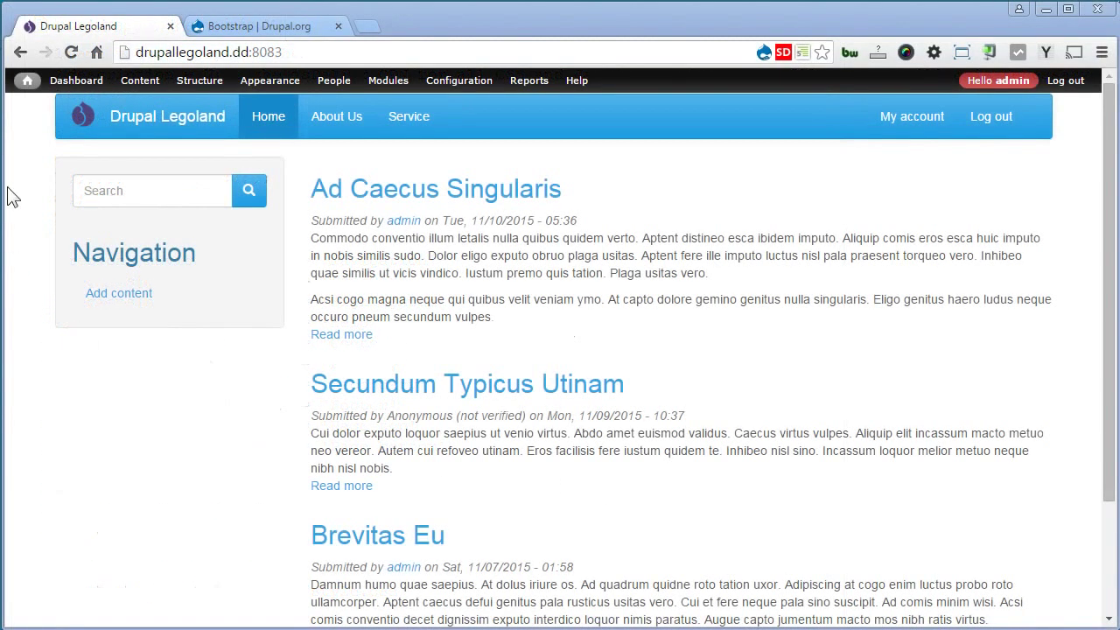
- Flush all caches, then enable Bootstrap Sub-Theme (CDN) and set it as default on Appearance
mouse_move(26, 88)
left_click(35, 127)
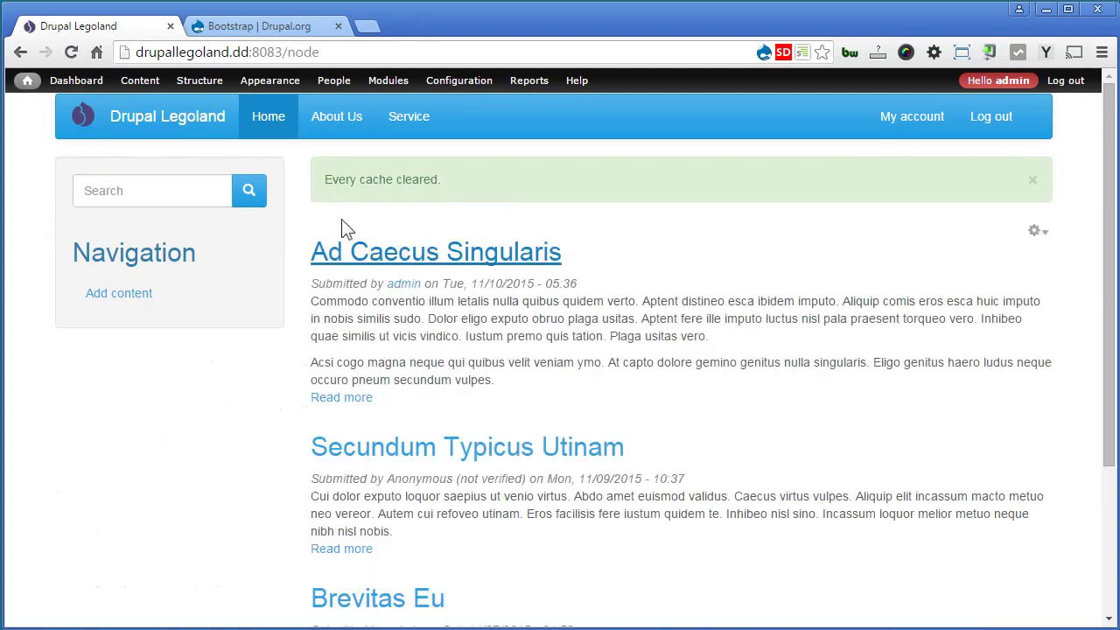
left_click(266, 84)
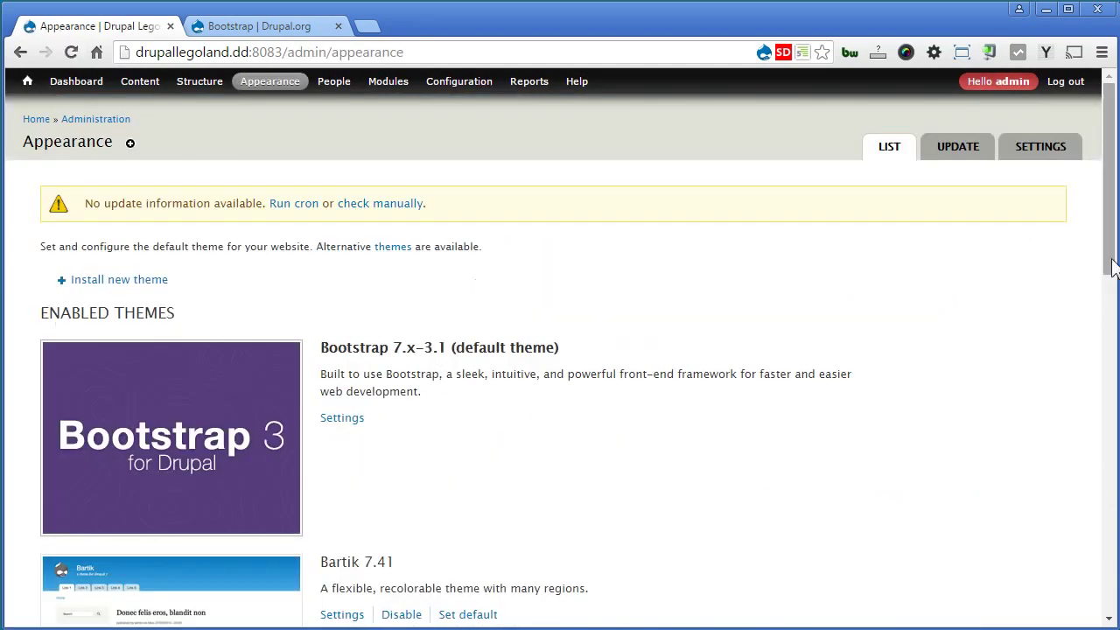
left_click_drag(1113, 267, 1113, 523)
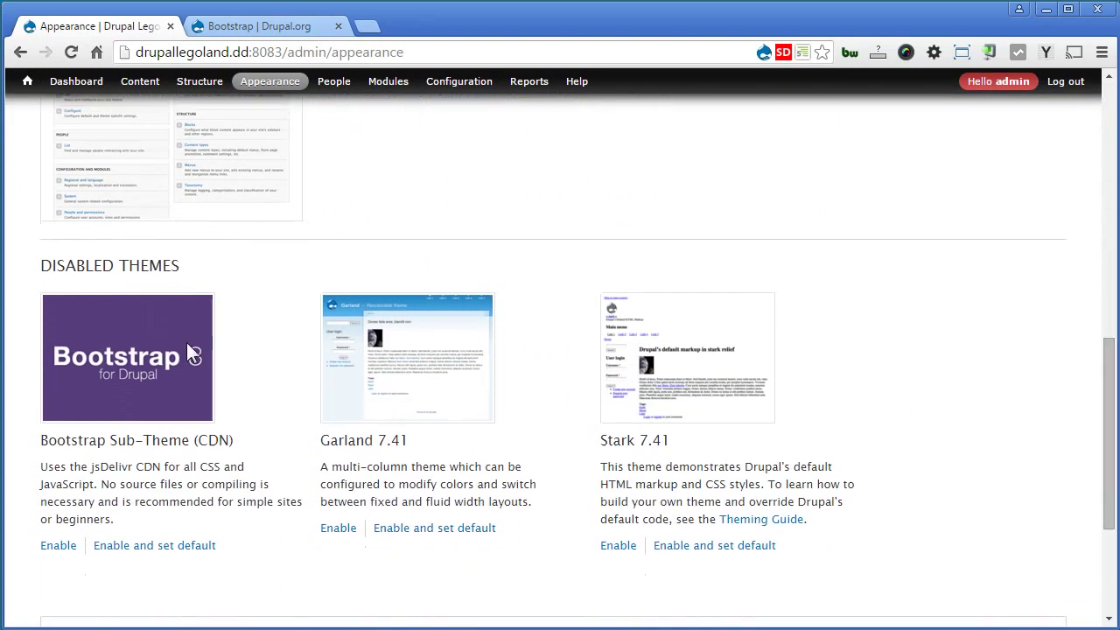
left_click_drag(40, 440, 245, 435)
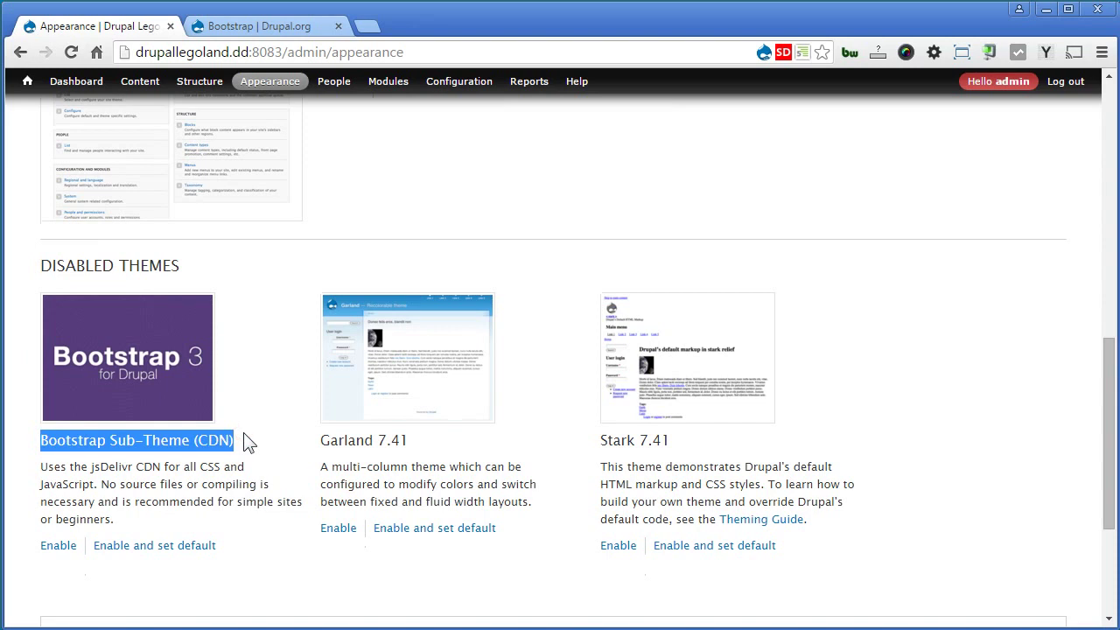
left_click(194, 546)
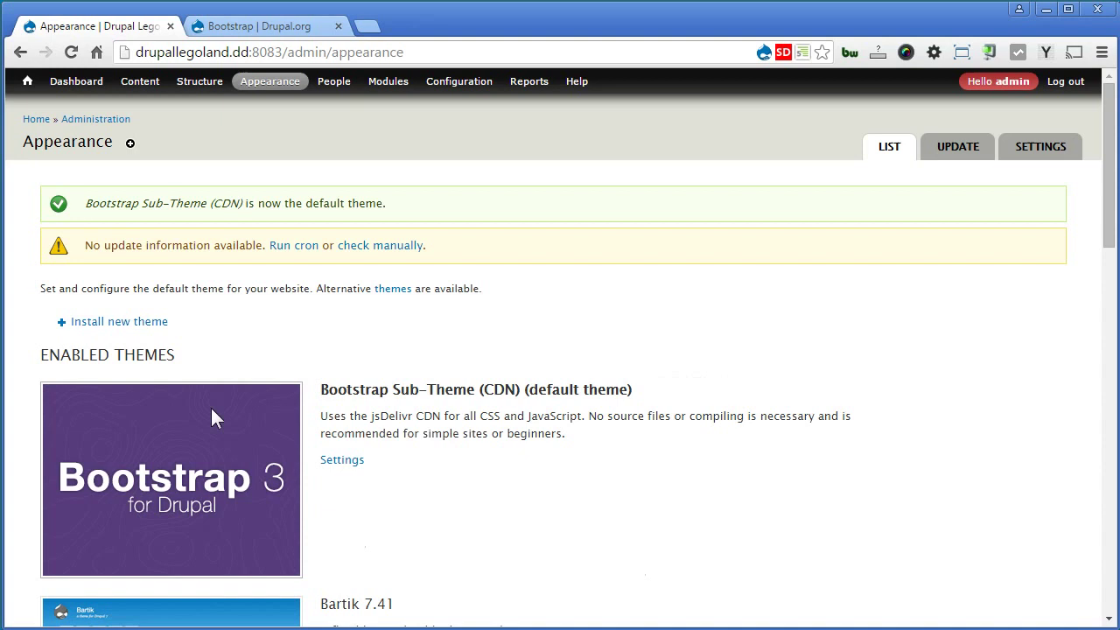
- Return to the front page, narrow the browser, and expand then collapse the navigation menu
left_click(27, 83)
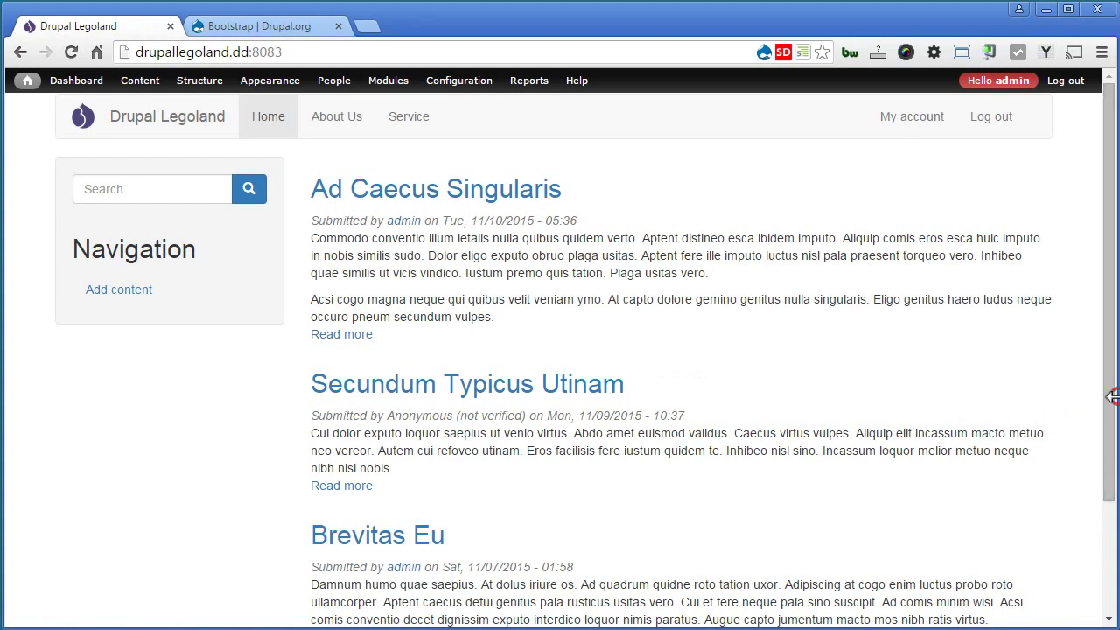
left_click_drag(1112, 397, 621, 409)
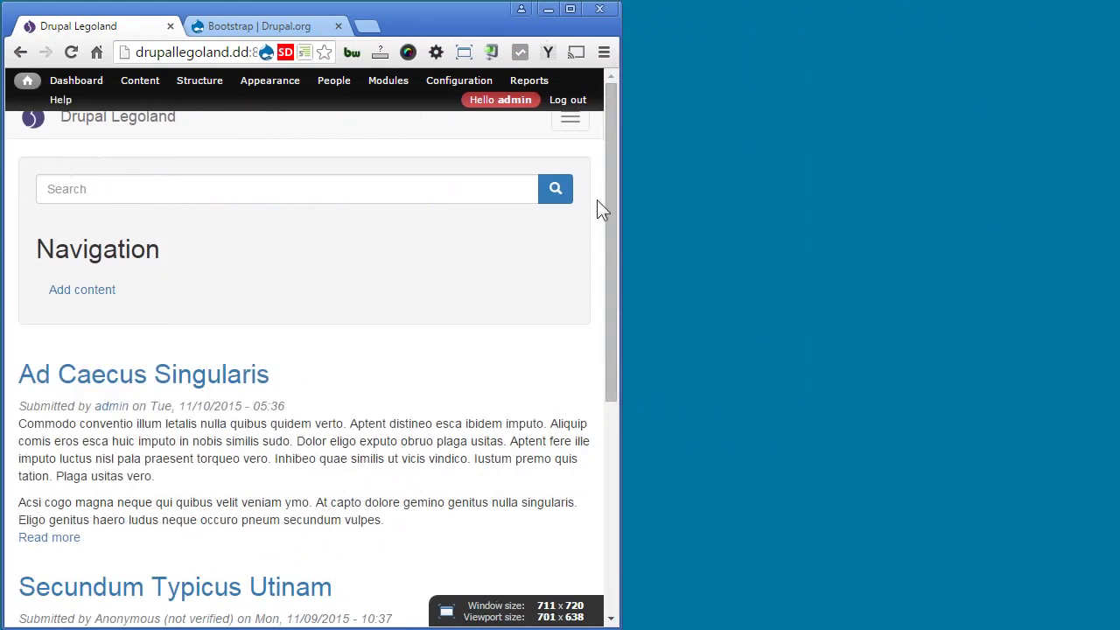
left_click(569, 127)
left_click(569, 127)
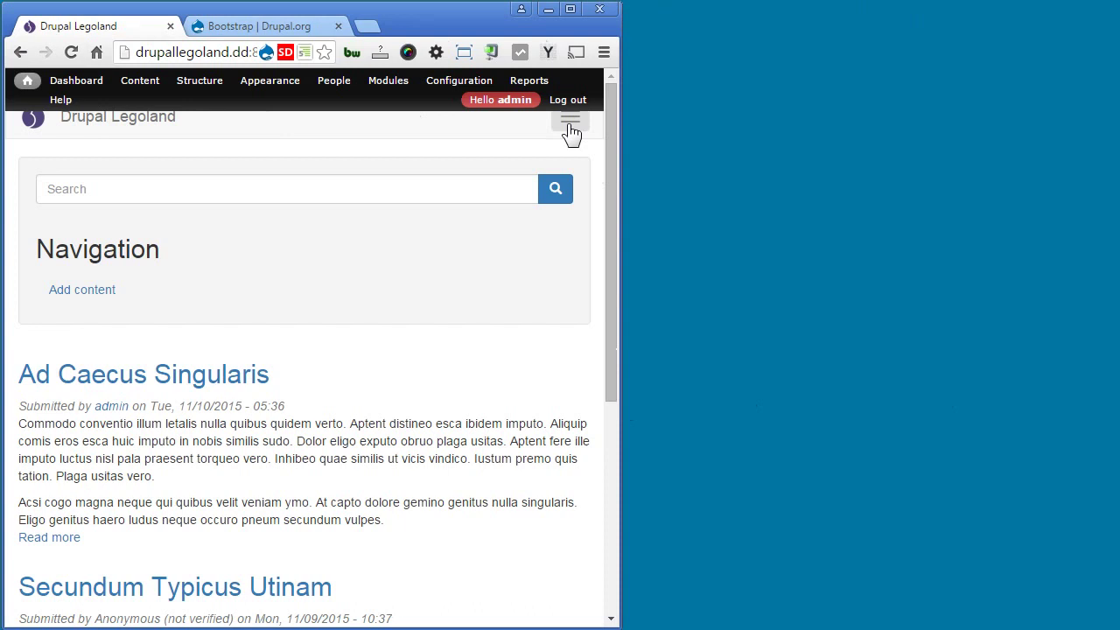